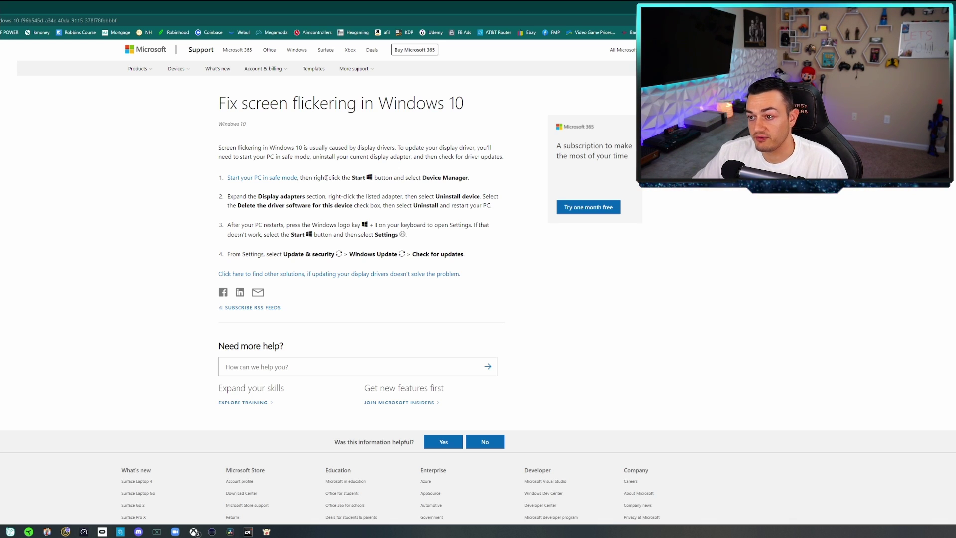
# - Highlight the article's display driver mention and its start-in-safe-mode instruction
pyautogui.moveTo(356, 148); pyautogui.dragTo(386, 149)
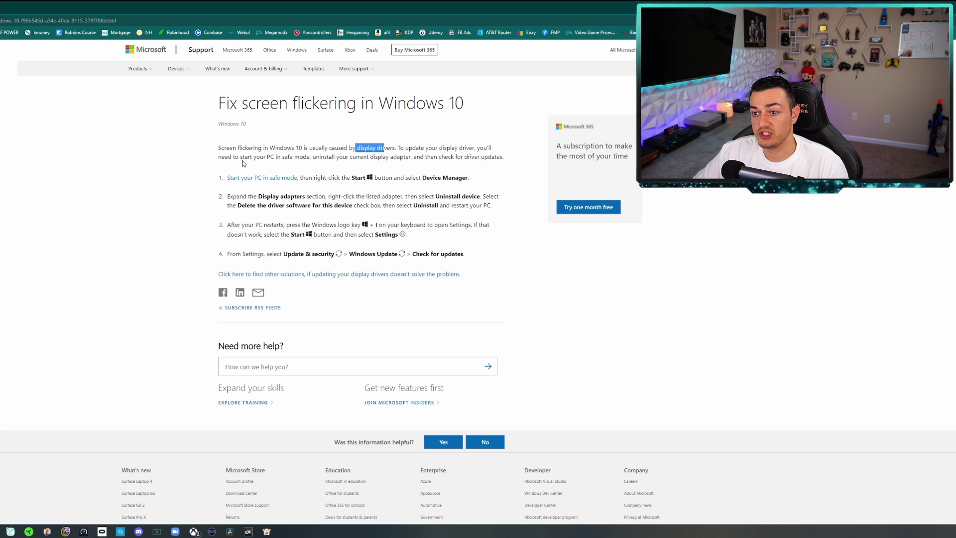
pyautogui.moveTo(242, 160); pyautogui.dragTo(502, 158)
pyautogui.moveTo(273, 158)
pyautogui.mouseDown()
pyautogui.moveTo(305, 159)
pyautogui.moveTo(271, 158)
pyautogui.mouseUp()
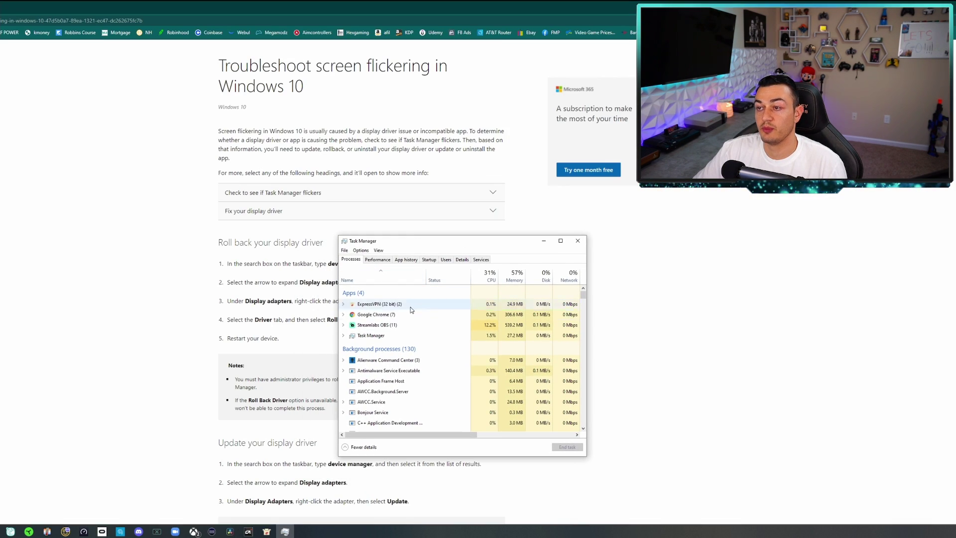
# - Maximize Task Manager to view all usage columns, move it over the article, and reopen it on top
pyautogui.doubleClick(461, 243)
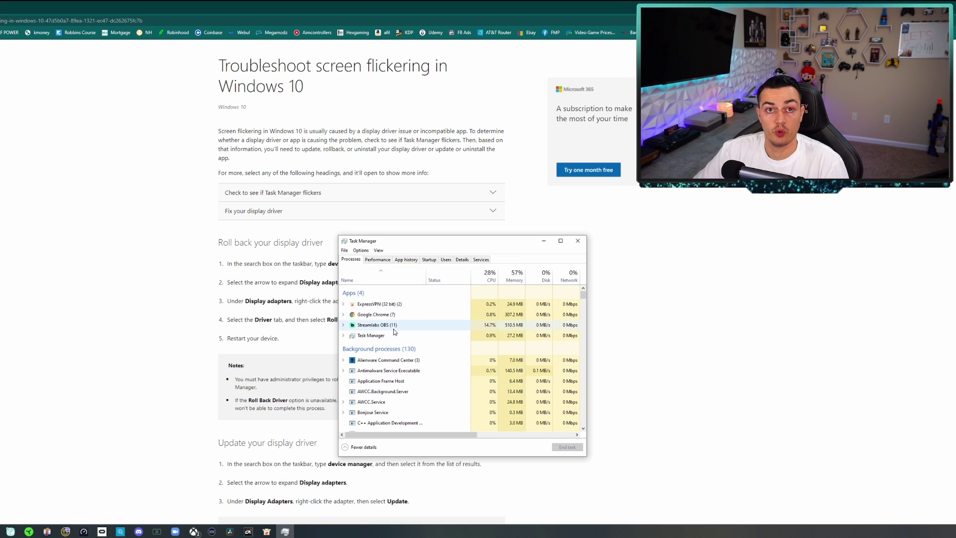
pyautogui.moveTo(377, 242); pyautogui.dragTo(427, 244)
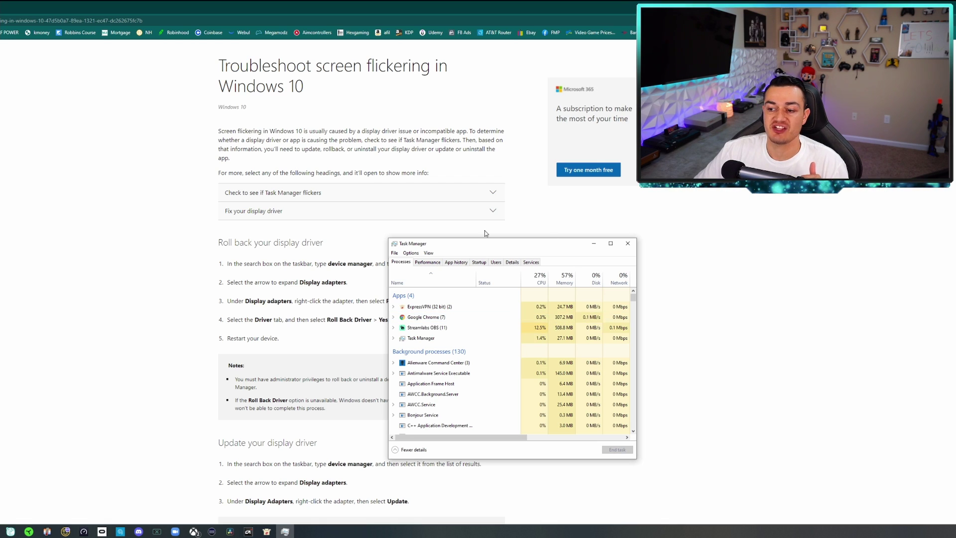
pyautogui.click(141, 312)
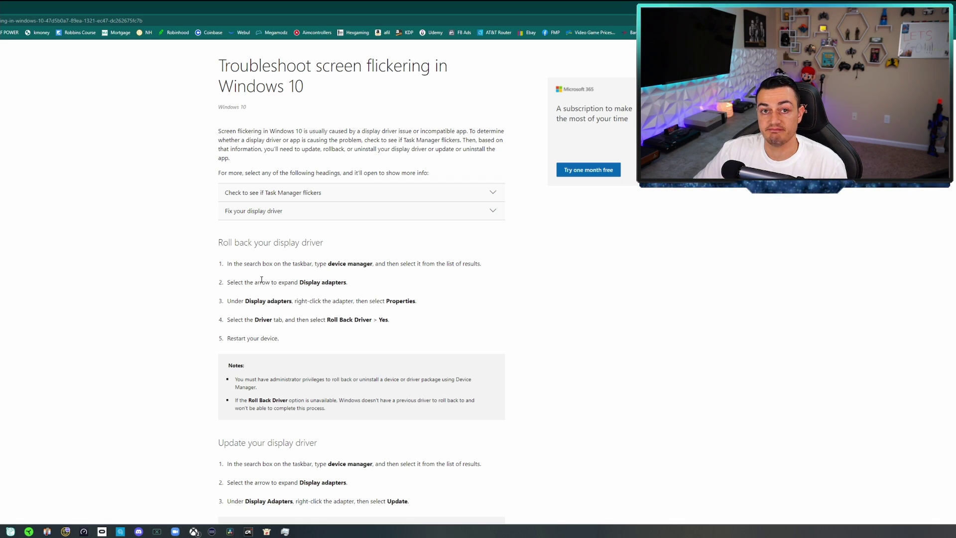
pyautogui.hotkey('ctrl', 'shift', 'Escape')
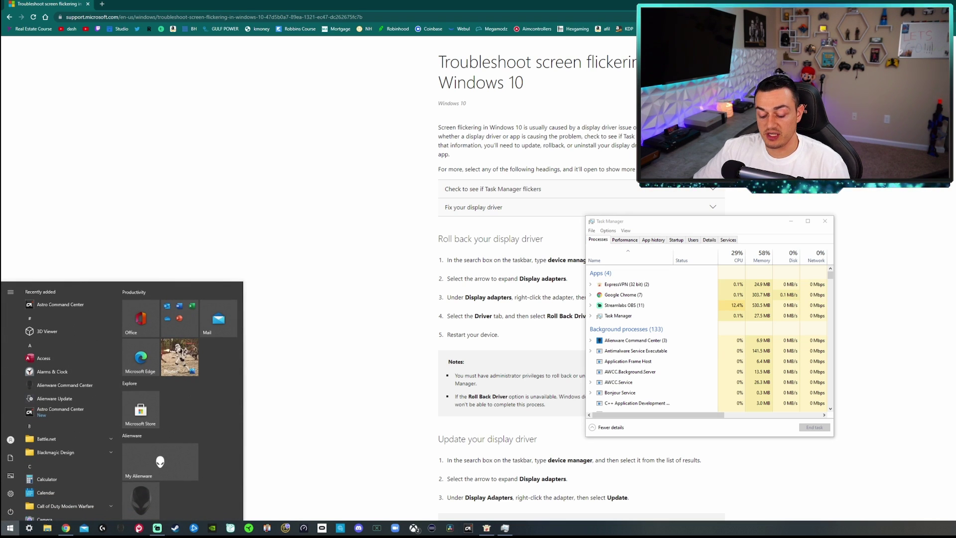
# - Open Device Manager from Start search and expand Display adapters
pyautogui.write('de')
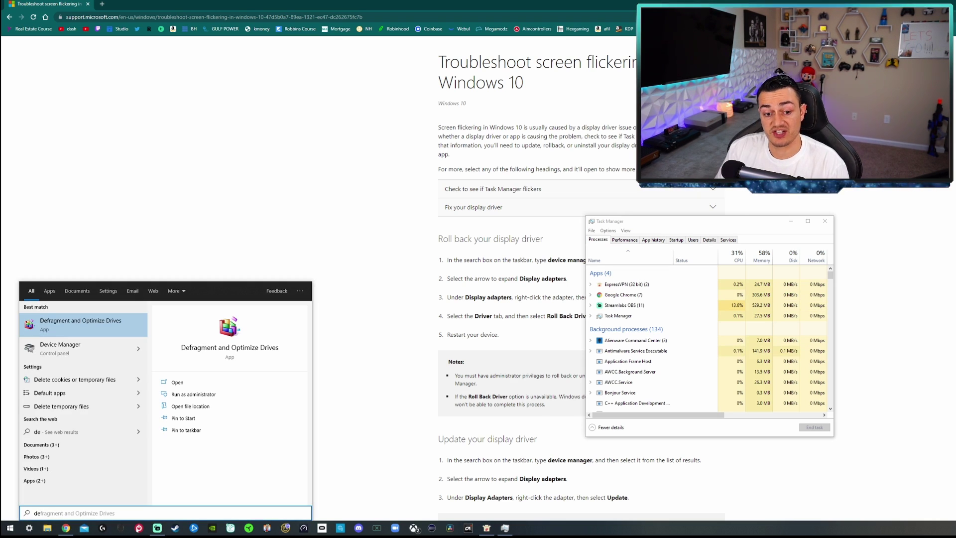
pyautogui.click(54, 354)
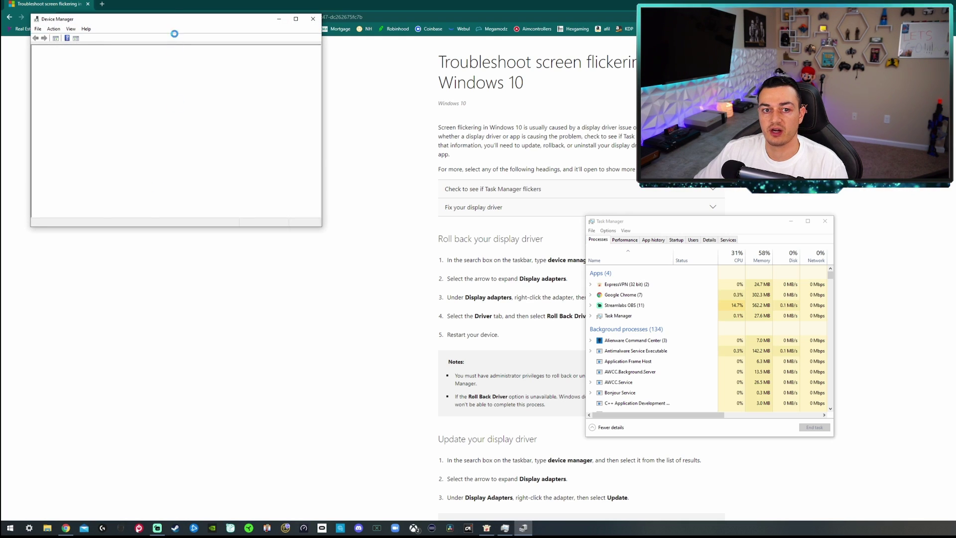
pyautogui.moveTo(154, 19); pyautogui.dragTo(235, 95)
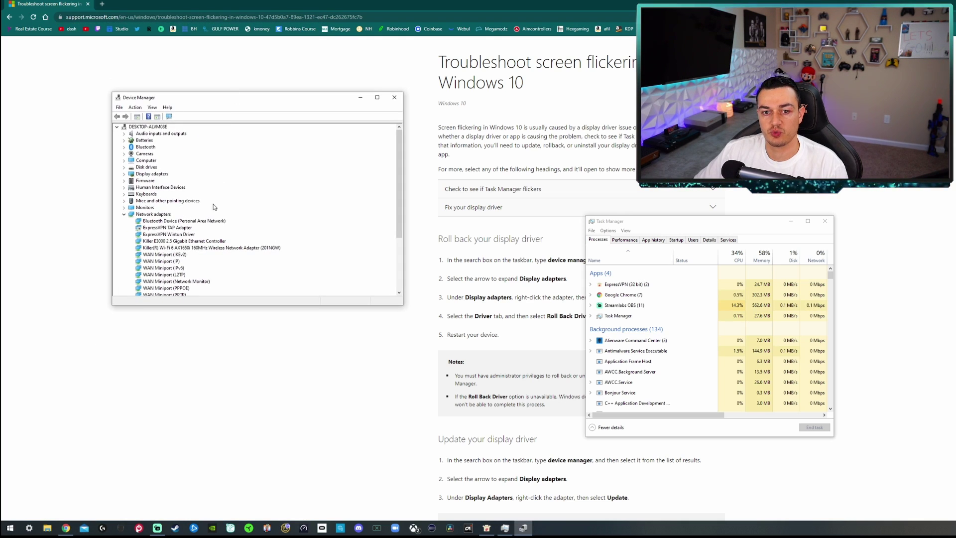
pyautogui.click(146, 175)
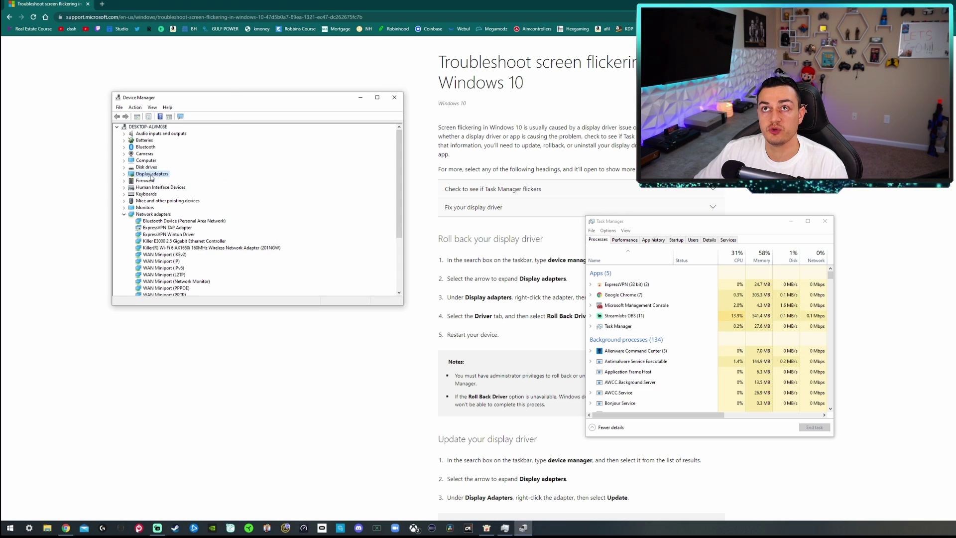
pyautogui.click(124, 175)
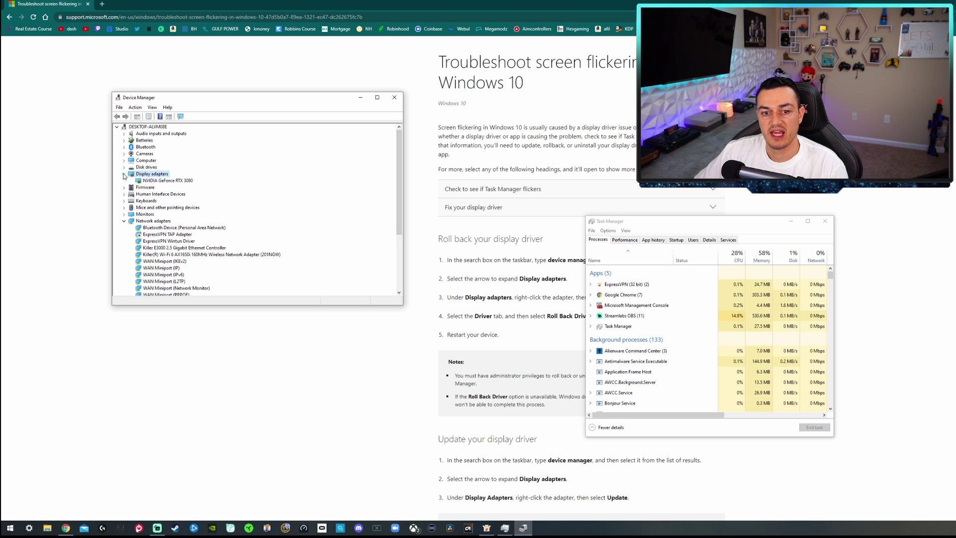
# - Run an automatic driver search for the NVIDIA GeForce RTX 3080 and dismiss the best-driver-installed result
pyautogui.click(153, 181)
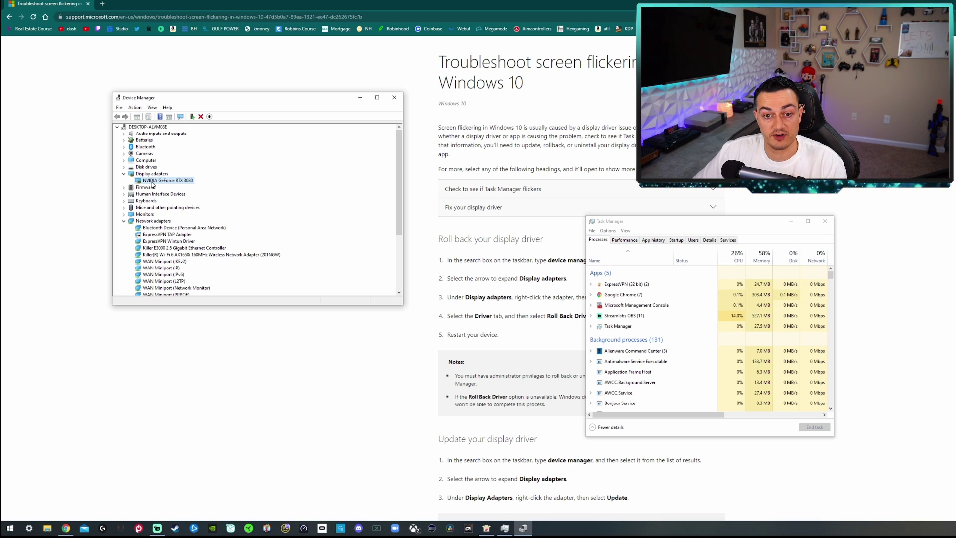
pyautogui.rightClick(142, 182)
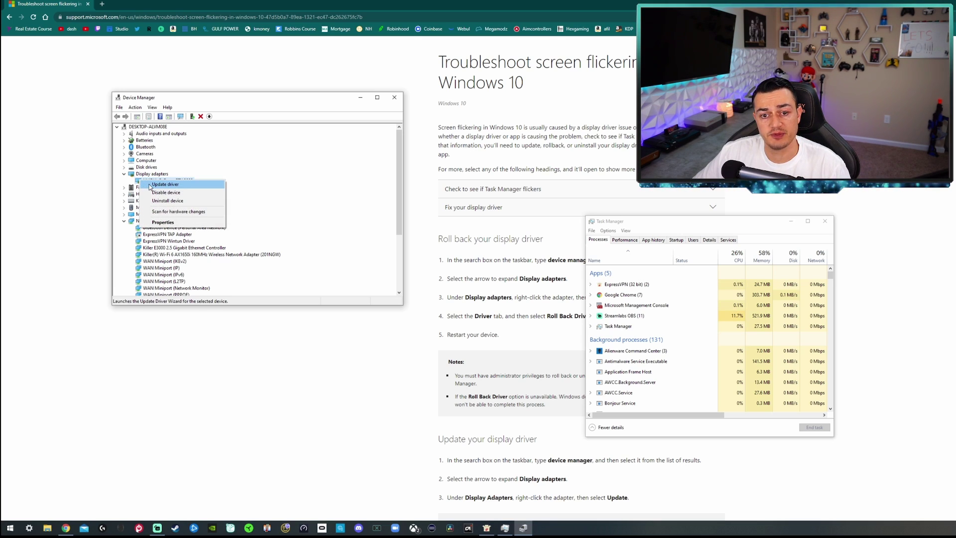
pyautogui.click(150, 185)
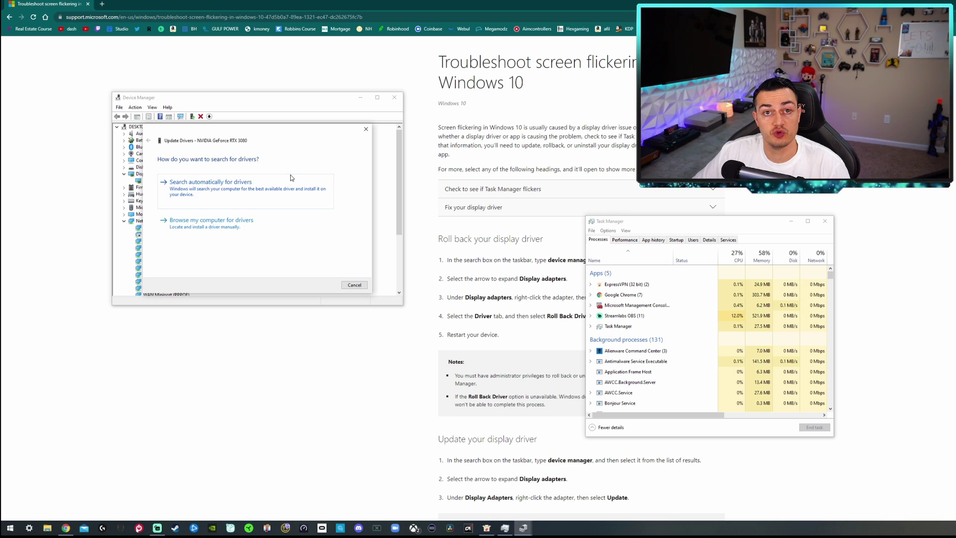
pyautogui.click(185, 193)
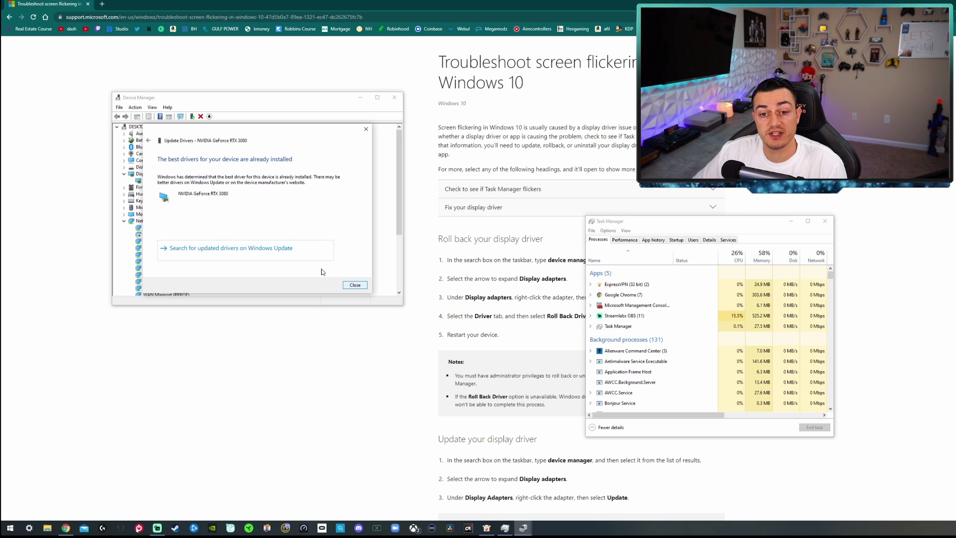
pyautogui.click(355, 286)
pyautogui.rightClick(150, 180)
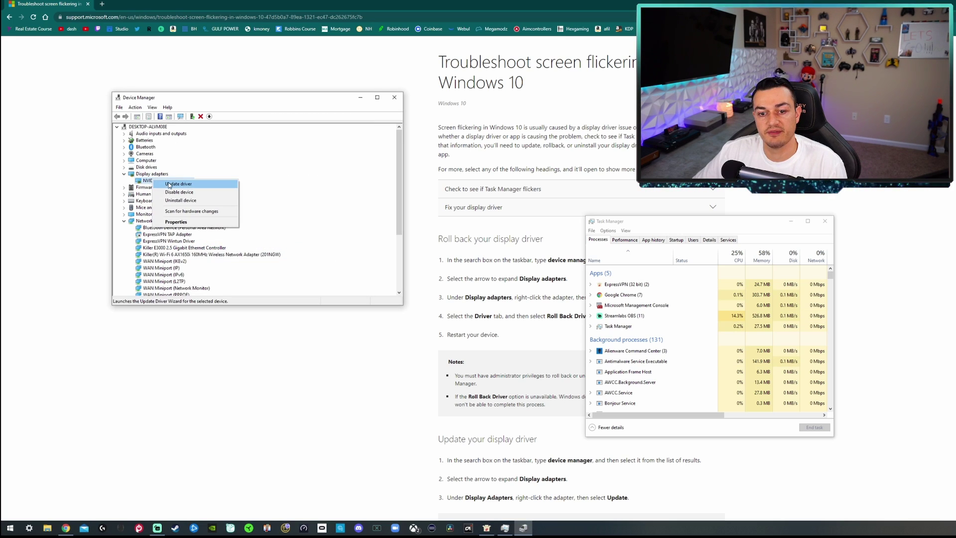
# - Open the NVIDIA GeForce RTX 3080 Properties and view its Driver tab
pyautogui.click(176, 222)
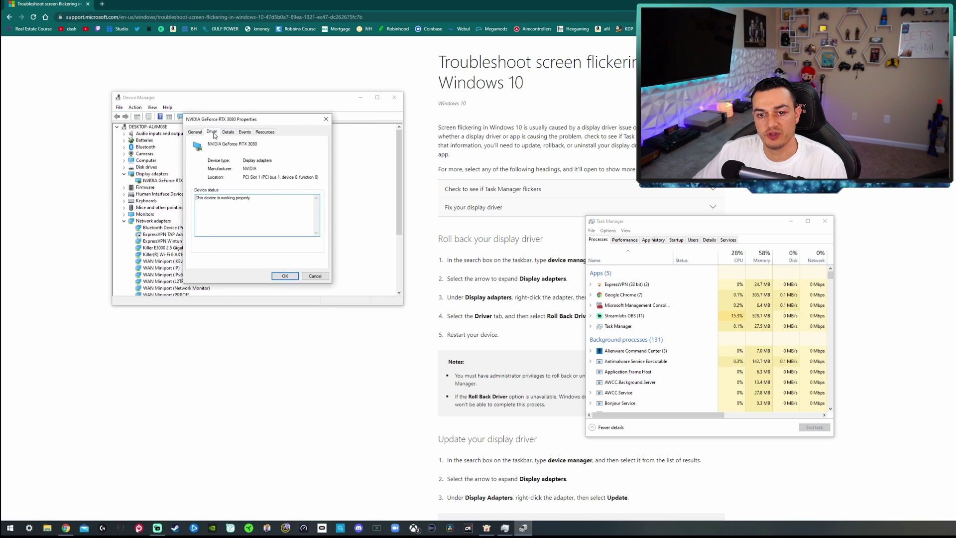
pyautogui.click(212, 132)
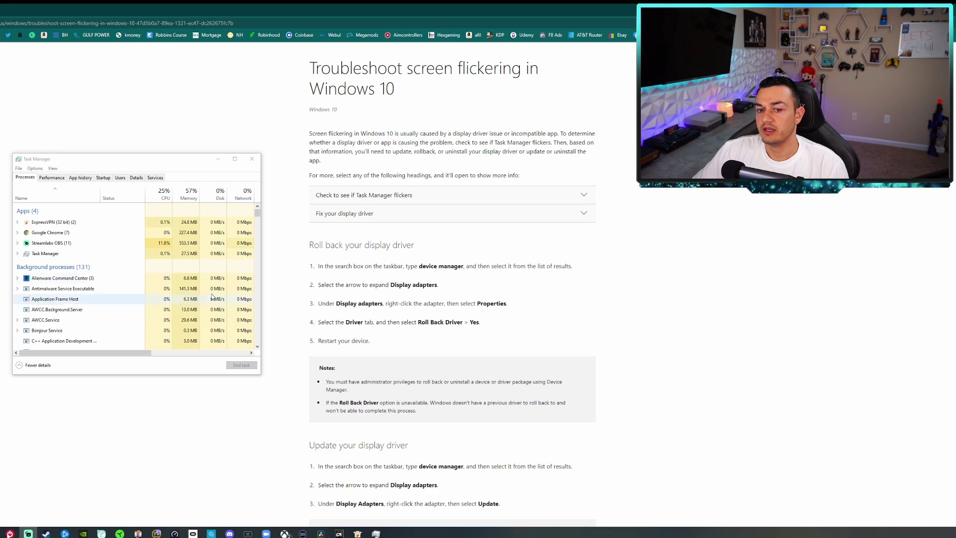
# - Drag Task Manager aside and minimize it so the article is fully visible
pyautogui.moveTo(295, 216); pyautogui.dragTo(295, 162)
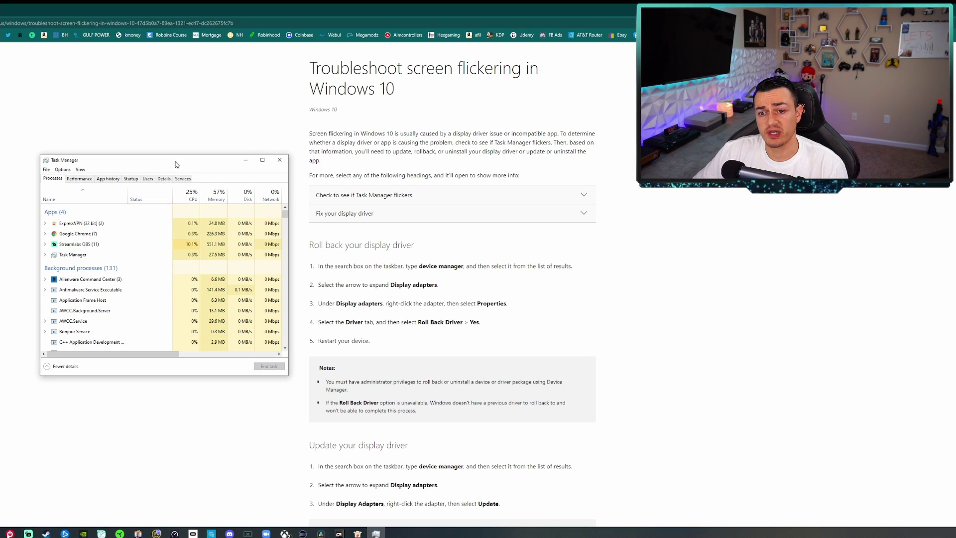
pyautogui.moveTo(175, 165); pyautogui.dragTo(214, 170)
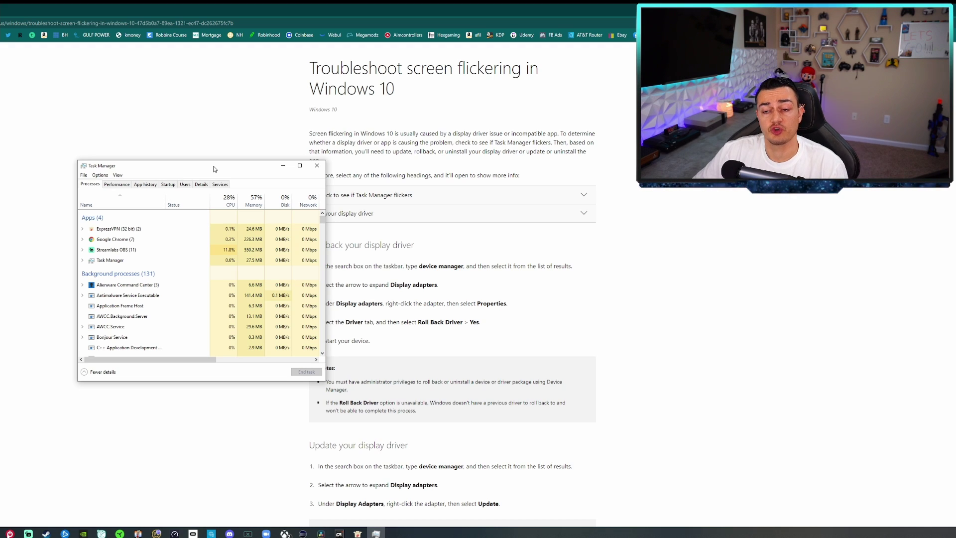
pyautogui.click(283, 166)
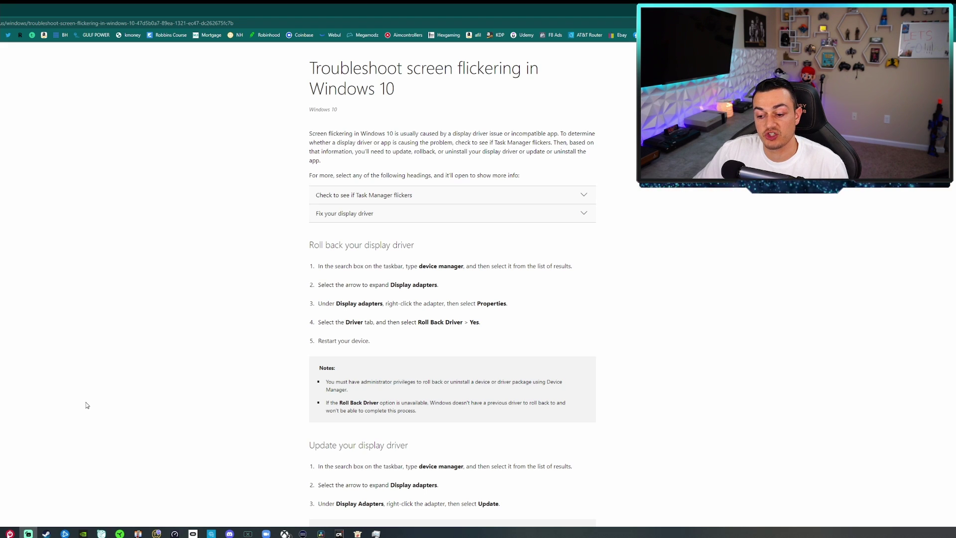
# - Open System Restore via the 'system re' search and Create a restore point settings
pyautogui.press('super')
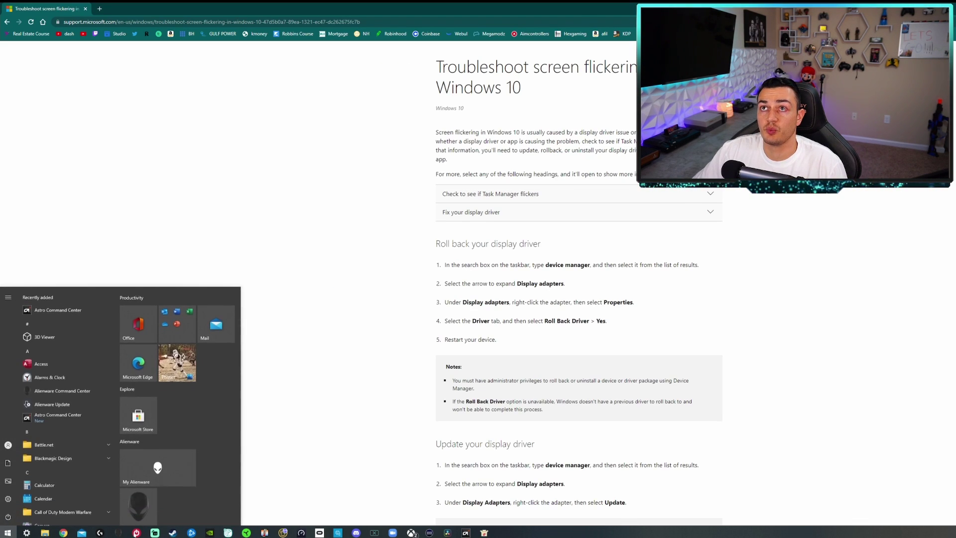
pyautogui.write('system re')
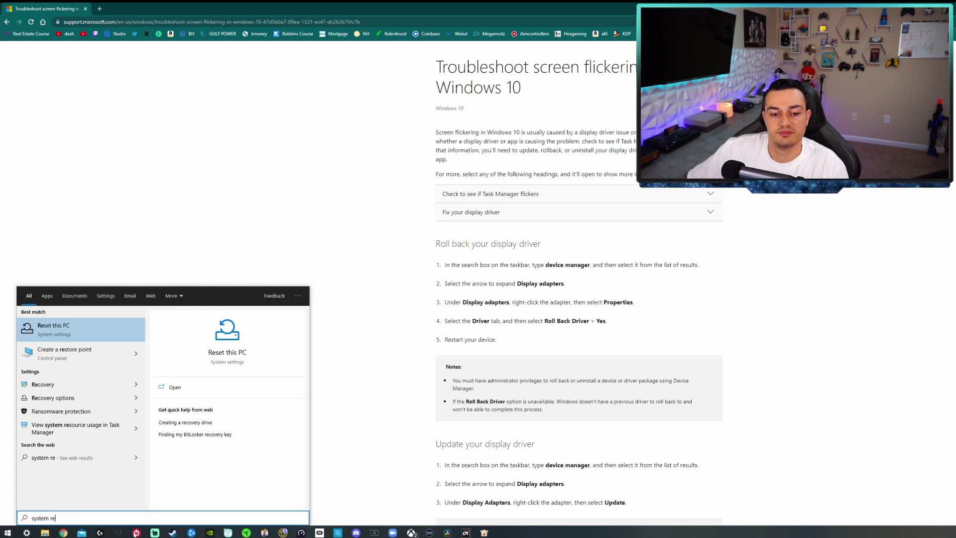
pyautogui.click(57, 353)
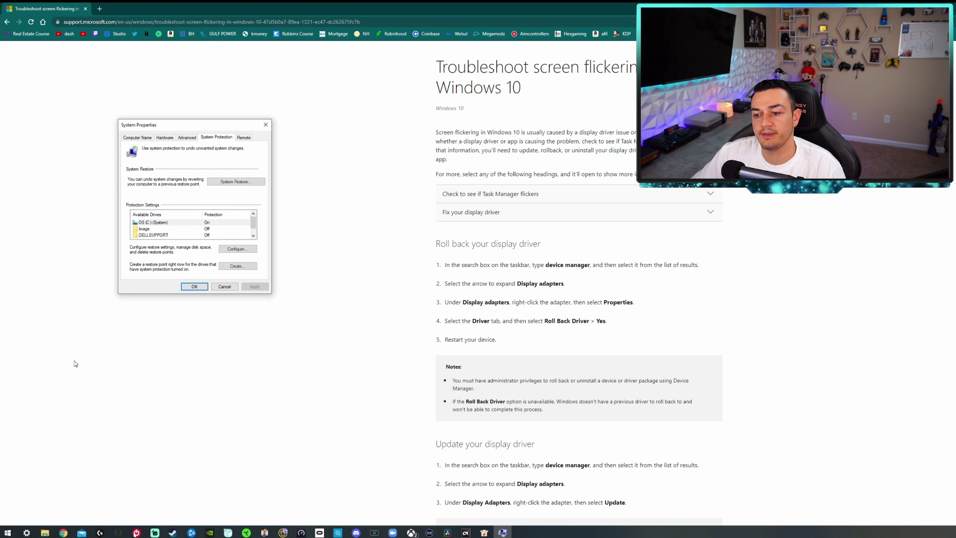
pyautogui.click(223, 182)
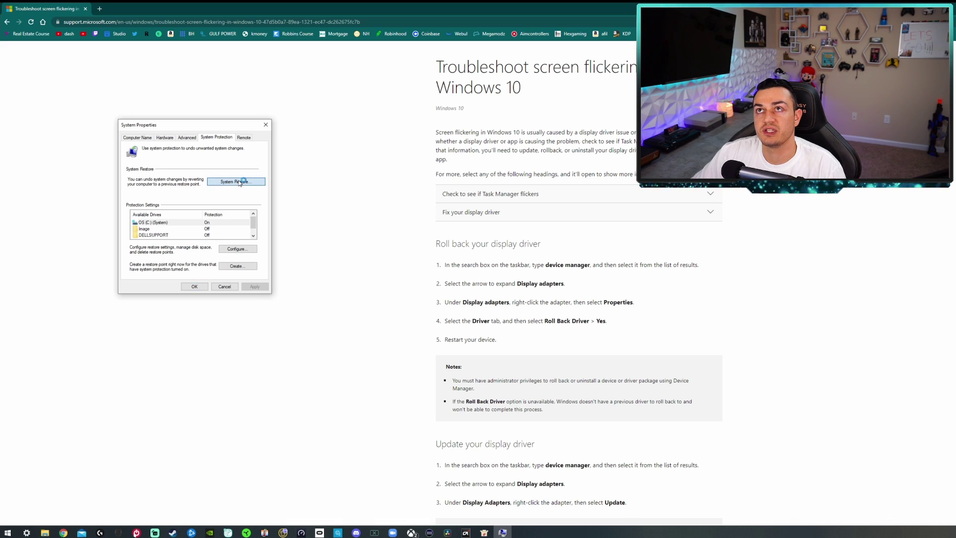
pyautogui.moveTo(647, 190); pyautogui.dragTo(562, 182)
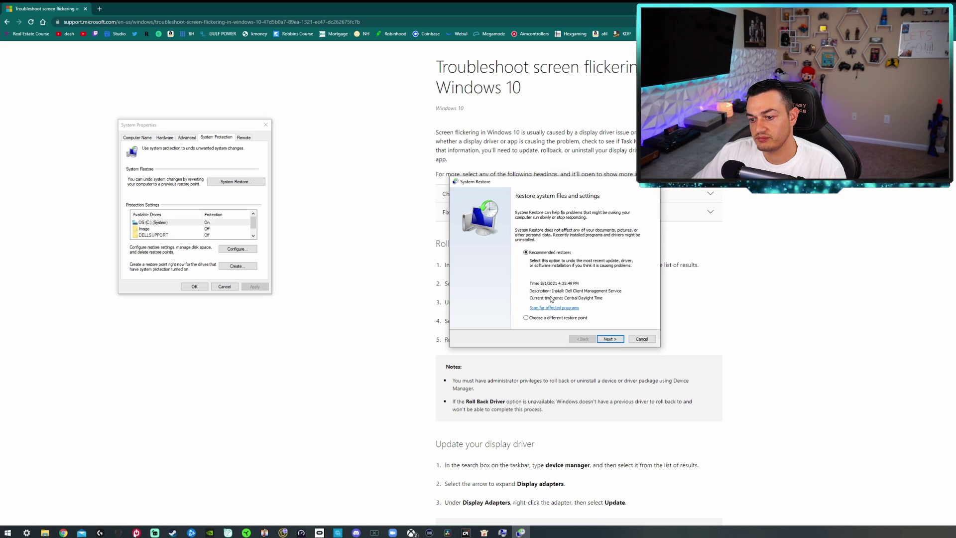
# - Select the 7/31/2021 ExpressVPN restore point and scan for affected programs
pyautogui.click(527, 317)
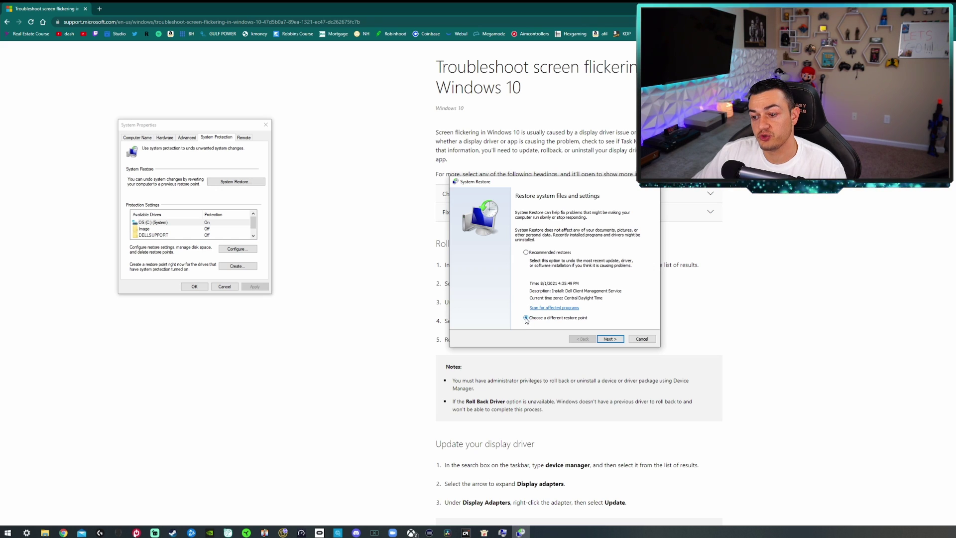
pyautogui.click(611, 339)
pyautogui.click(484, 256)
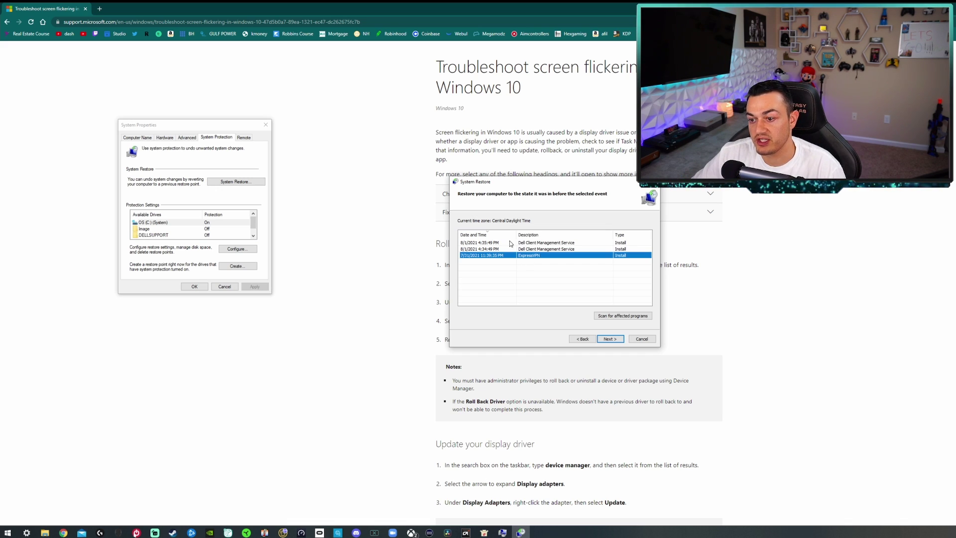
pyautogui.click(613, 318)
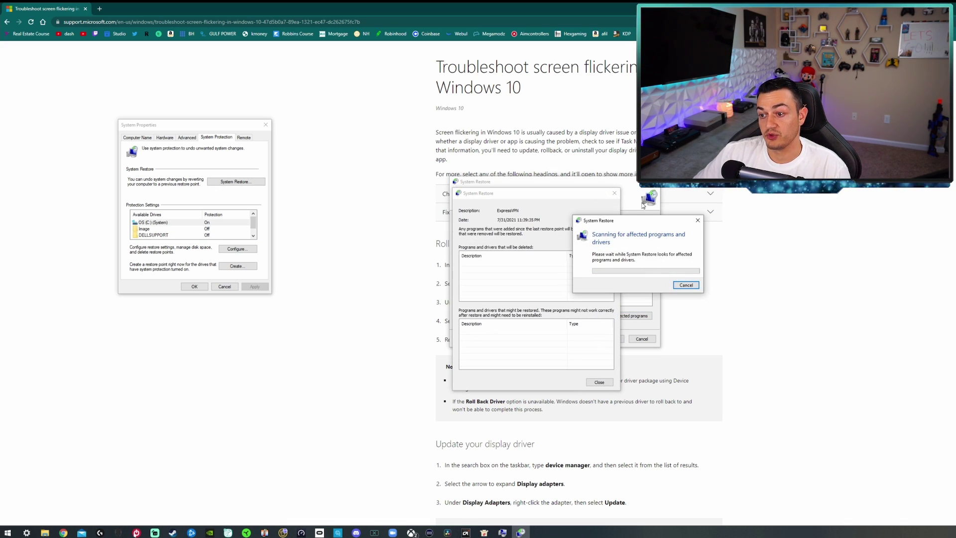
pyautogui.moveTo(643, 220); pyautogui.dragTo(448, 226)
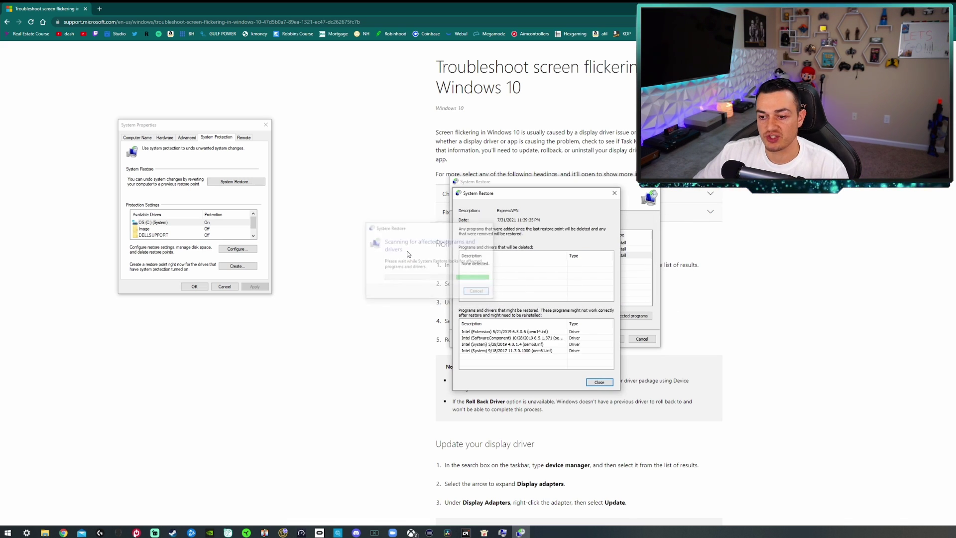
pyautogui.press('Return')
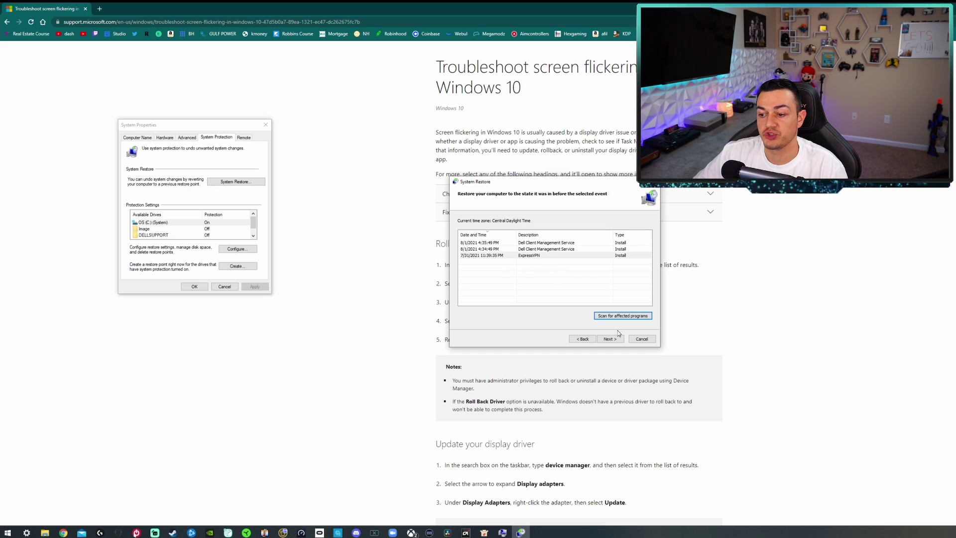
# - Go back to the wizard's first page and cancel without restoring
pyautogui.click(486, 243)
pyautogui.click(582, 338)
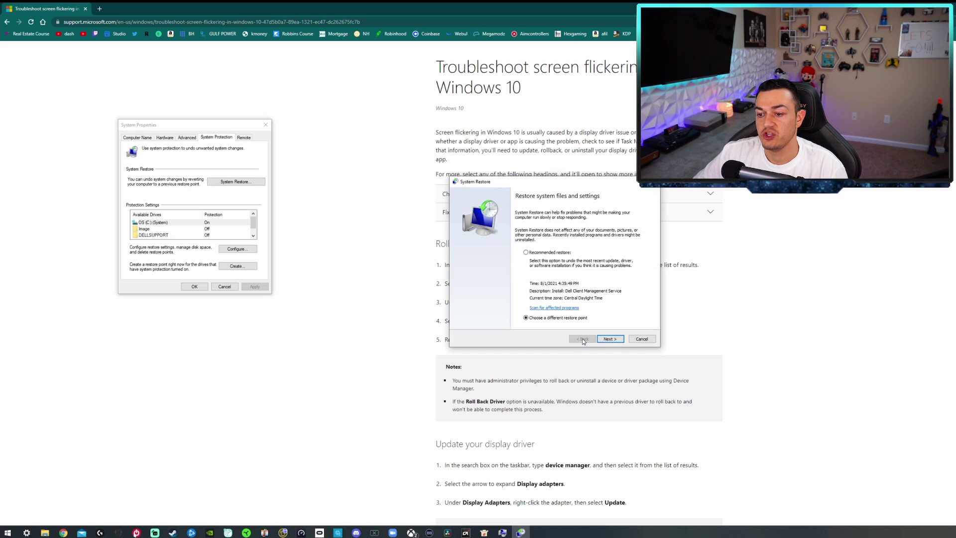
pyautogui.click(647, 339)
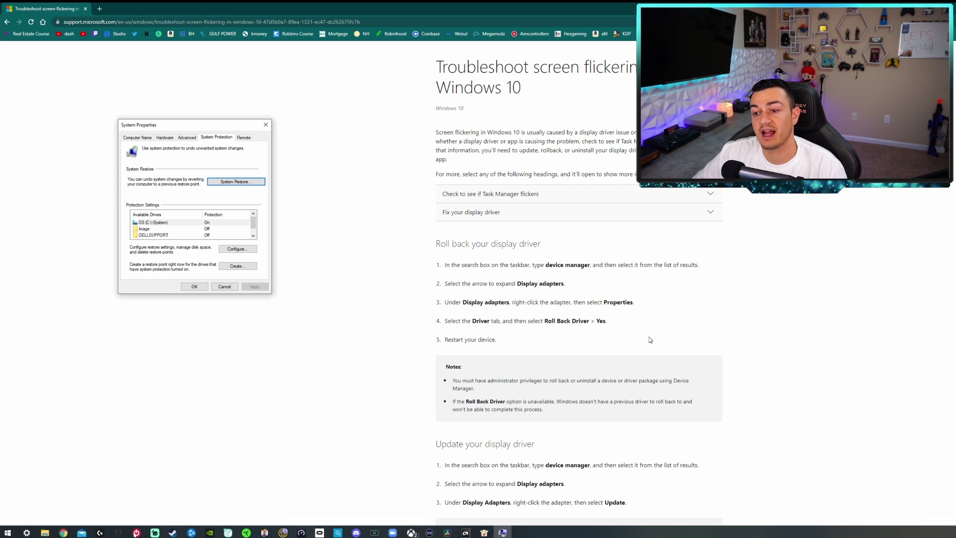